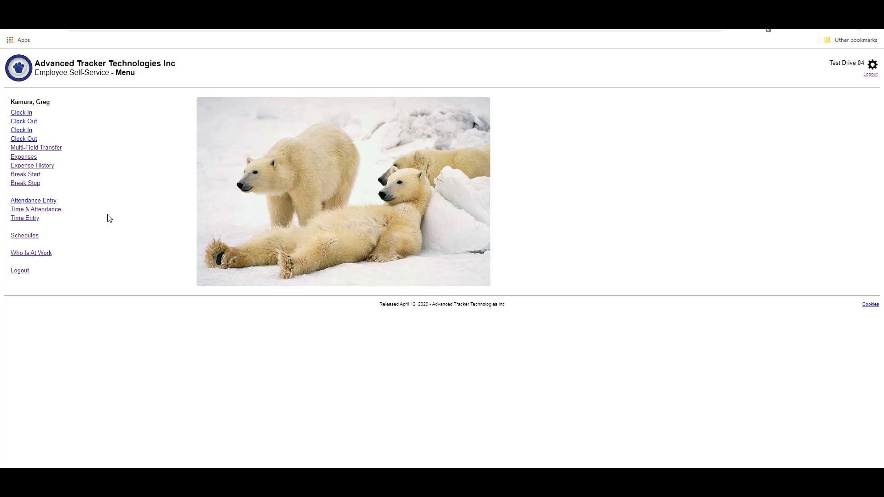
Step: Open the employee's time entry records and show the end-date calendar at March 2020
left_click(25, 218)
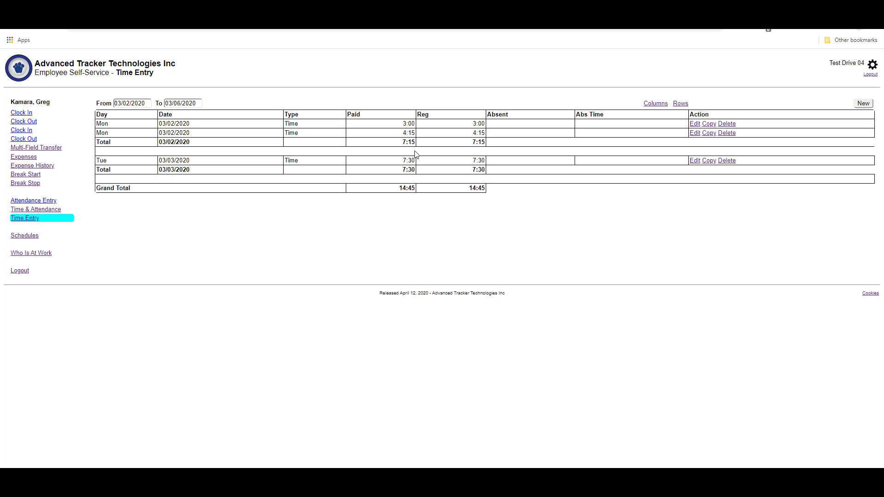
left_click(180, 103)
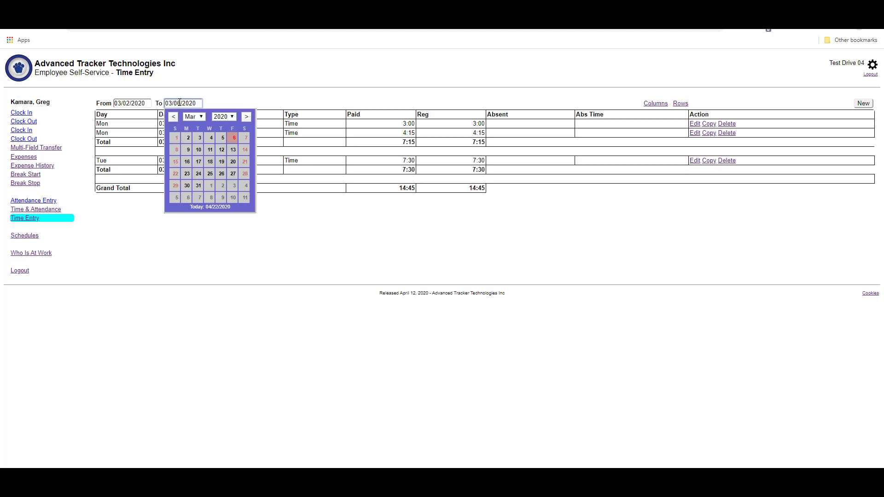
left_click(204, 117)
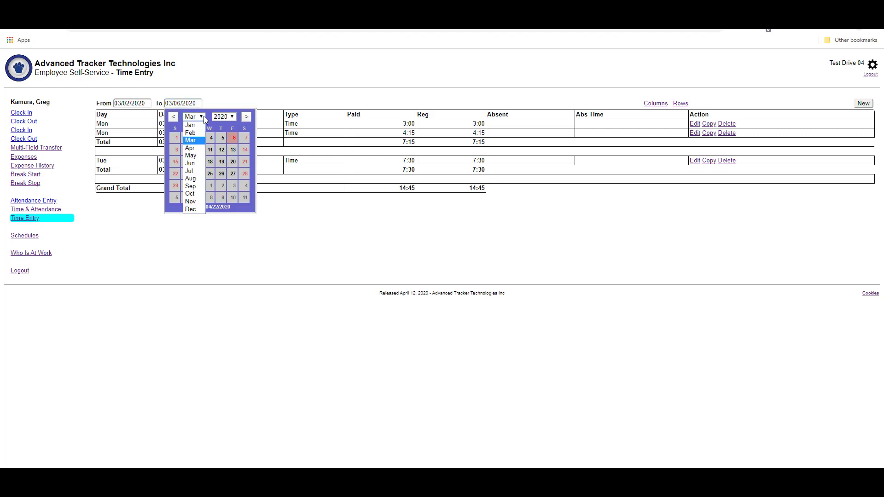
left_click(204, 116)
left_click(231, 117)
left_click(233, 117)
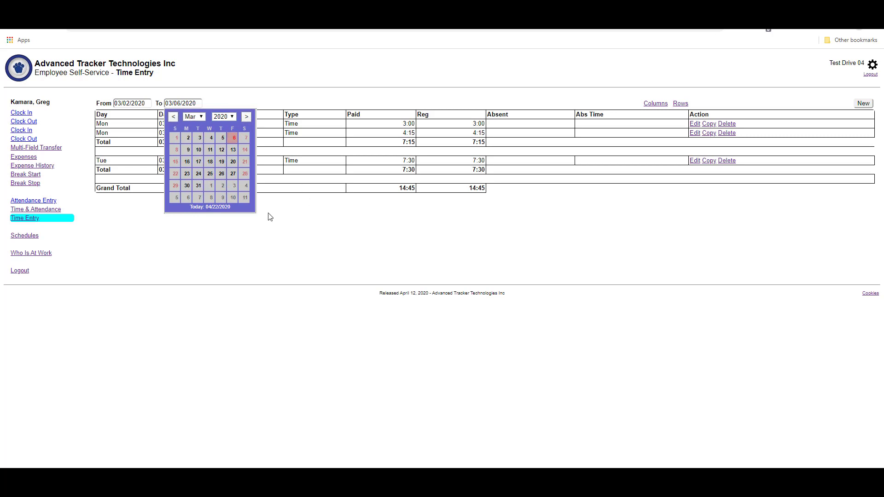
Step: Add a Time entry of 8:00 for Friday 03/06/2020, keeping the date range unchanged
left_click(286, 219)
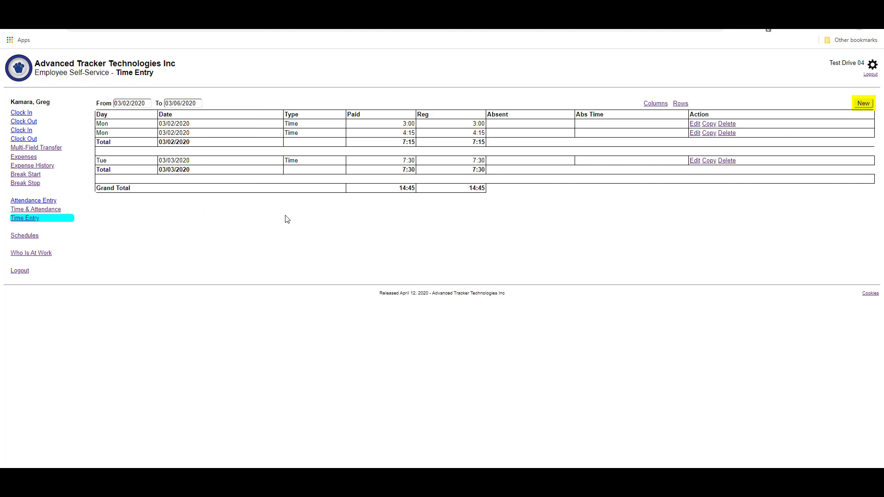
left_click(864, 104)
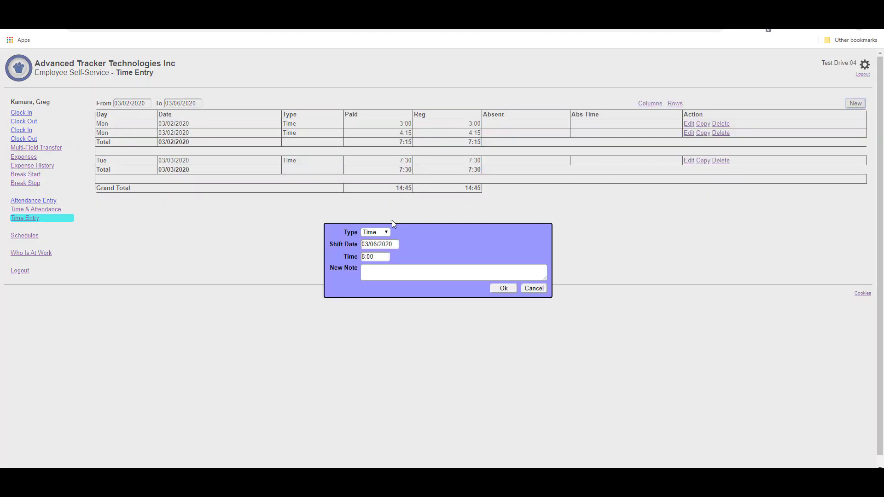
left_click(381, 232)
left_click(384, 232)
left_click_drag(380, 257, 366, 259)
left_click(505, 291)
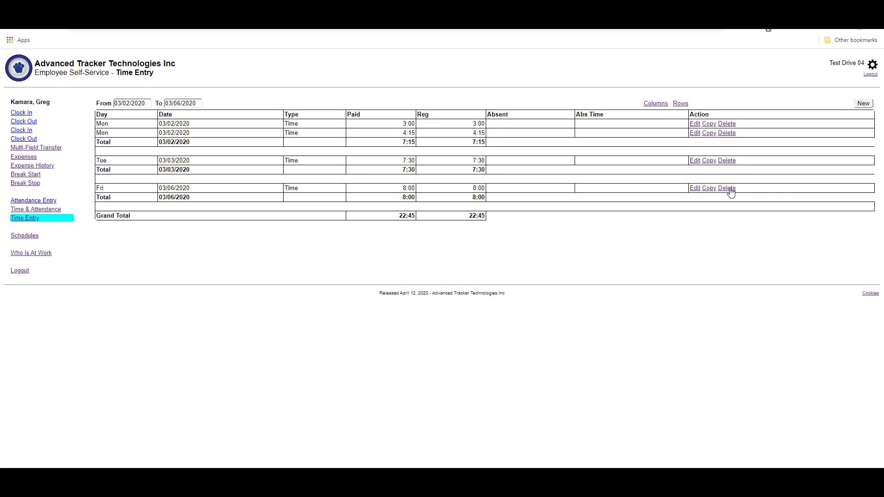
Step: Add the Position Code column so Department, Position, Task and Pieces columns appear
left_click(655, 104)
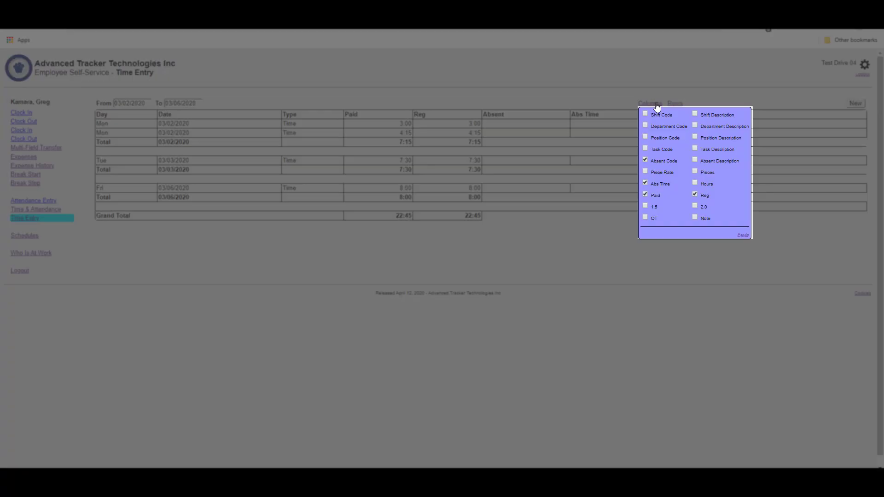
left_click(644, 138)
left_click(743, 236)
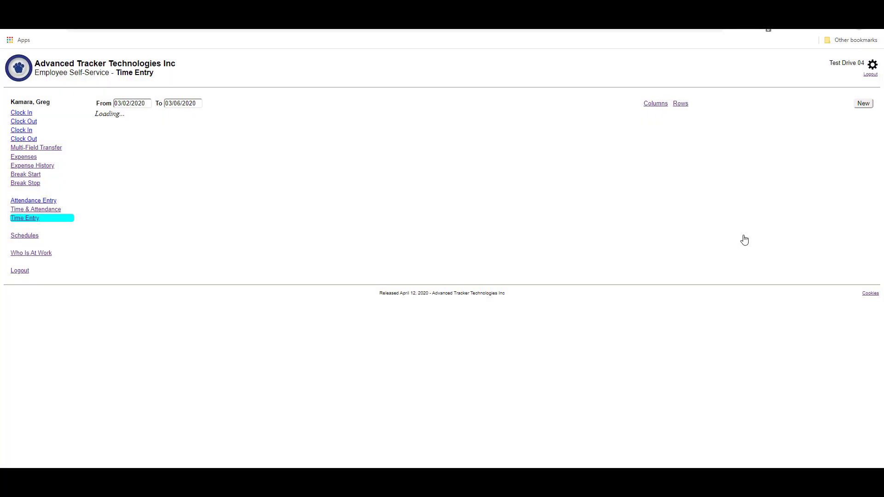
Step: Start a new entry with department 120 GUEST SERVICES and position ROOM SERVICE
left_click(863, 104)
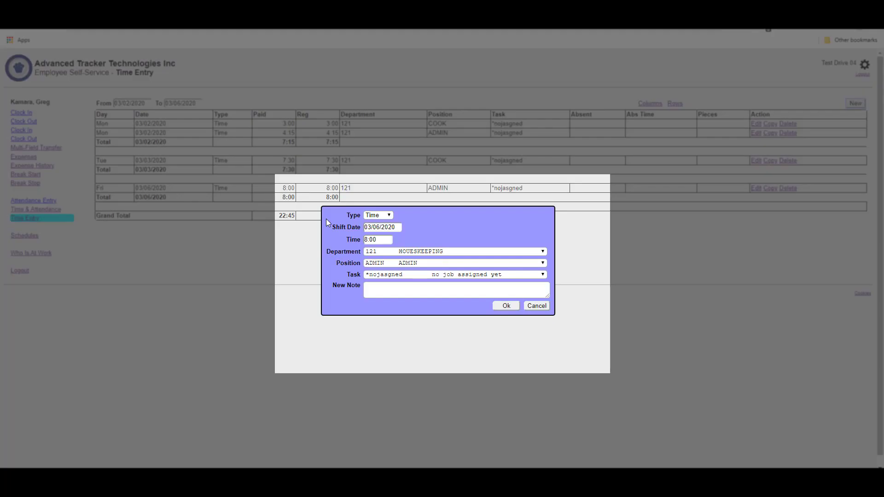
left_click(412, 253)
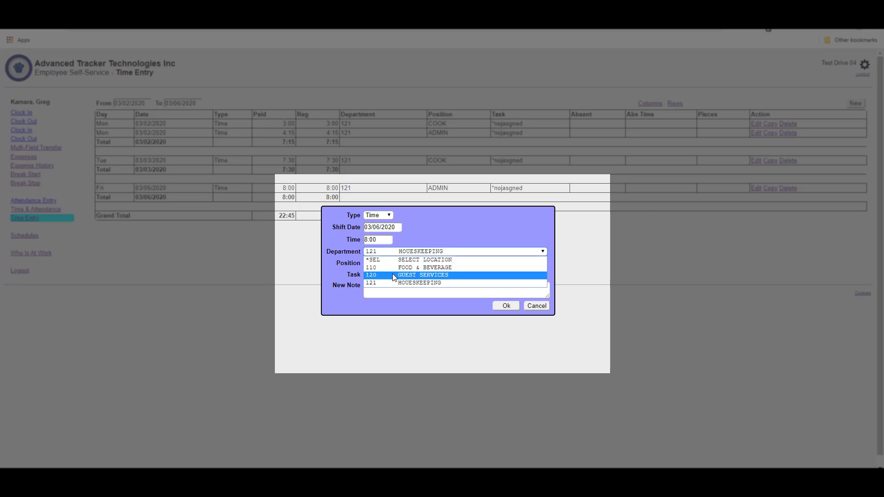
left_click(394, 277)
left_click(394, 263)
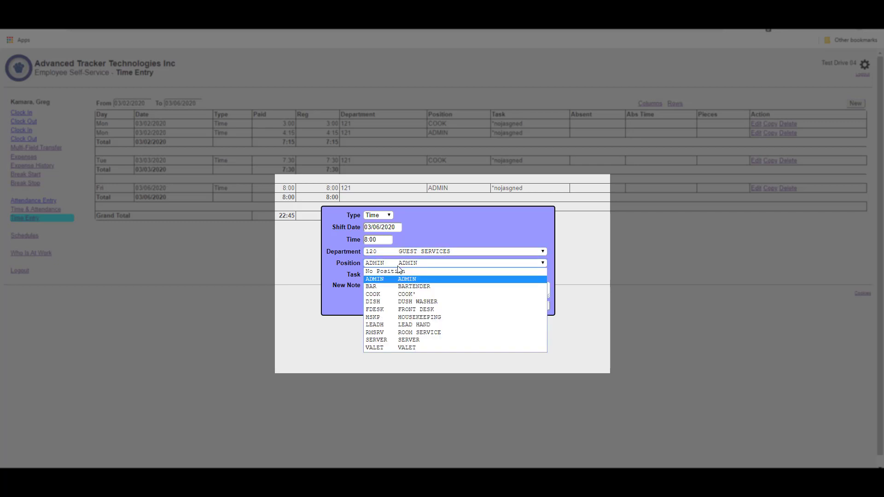
left_click(433, 333)
left_click(444, 276)
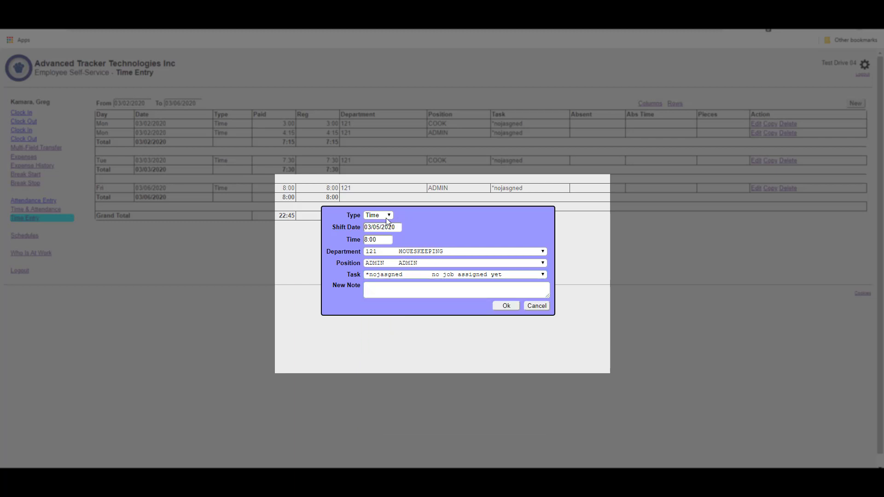
Step: Make it a 12:00 Absent entry coded TRA TRAVEL for 03/05/2020 and save it
left_click(389, 216)
left_click(374, 232)
left_click(474, 239)
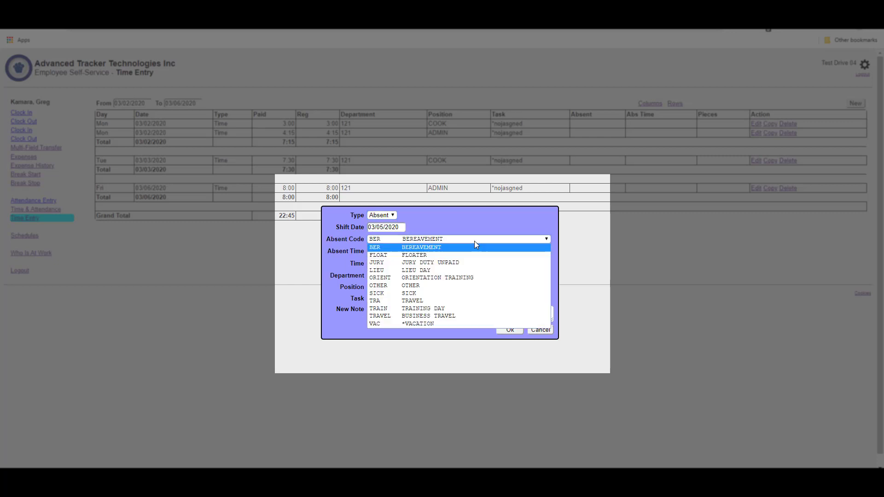
left_click(504, 218)
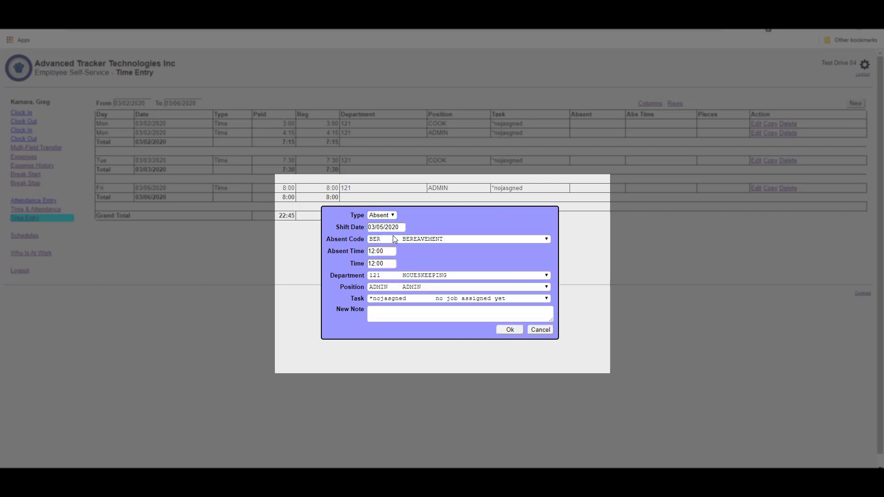
left_click(418, 239)
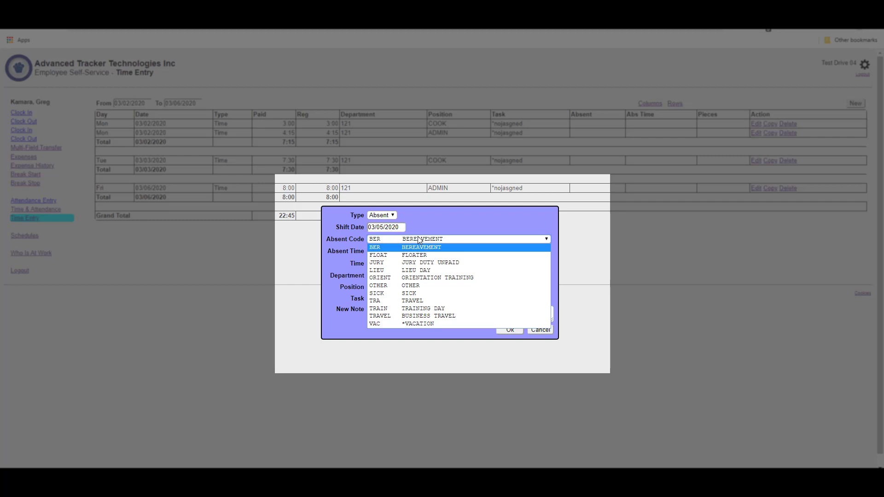
left_click(412, 301)
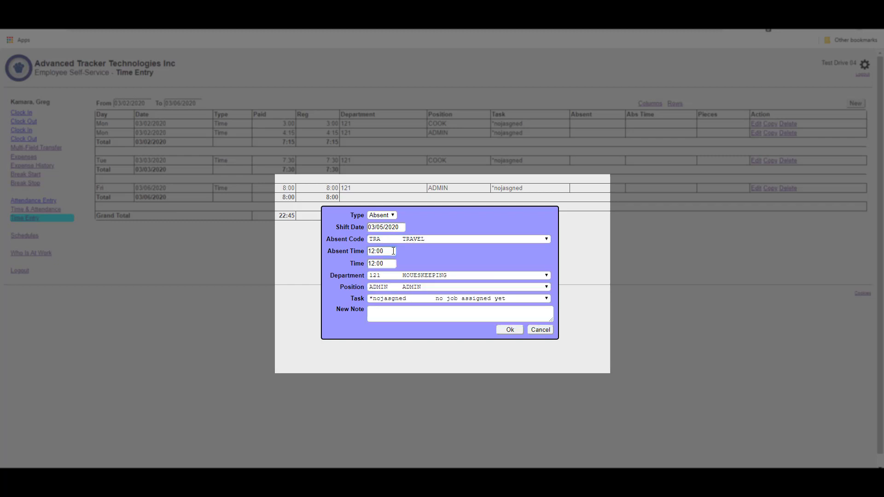
left_click(388, 265)
left_click(514, 334)
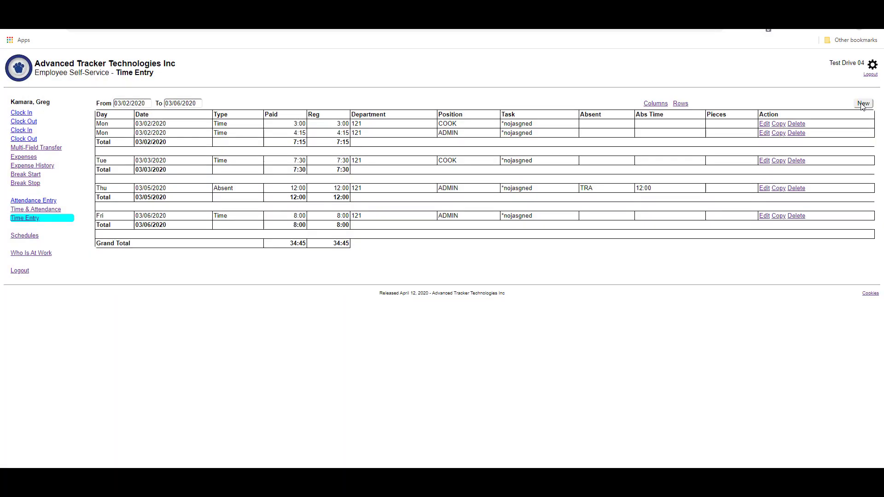
Step: Create a new Piece entry with piece rate FD fdesk and 1 piece, and save it
left_click(863, 104)
left_click(377, 214)
left_click(379, 240)
left_click(381, 241)
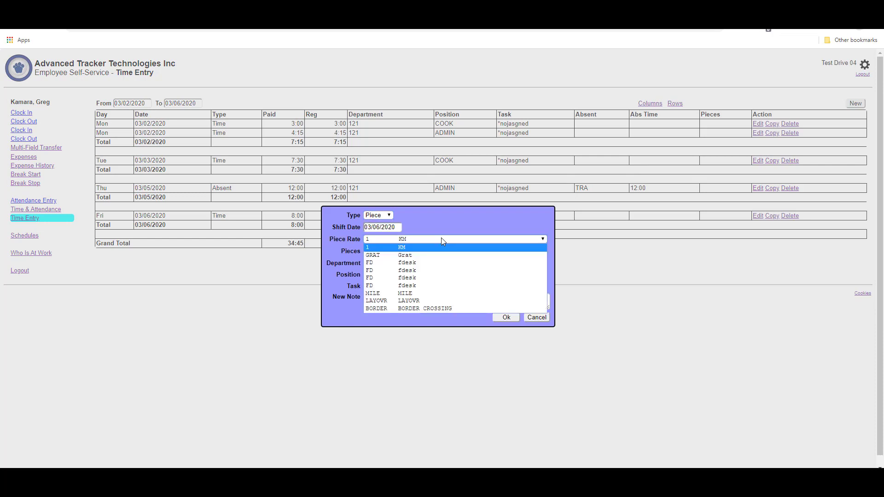
left_click(430, 288)
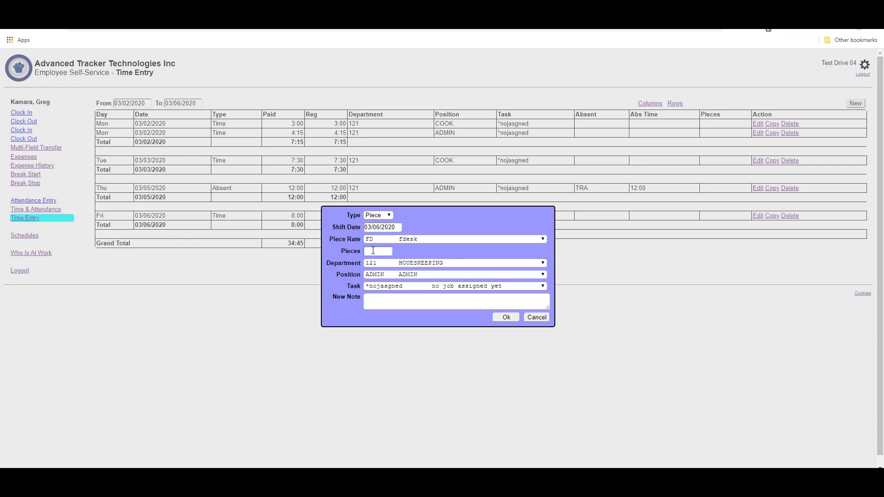
left_click(373, 251)
type("1")
left_click(505, 317)
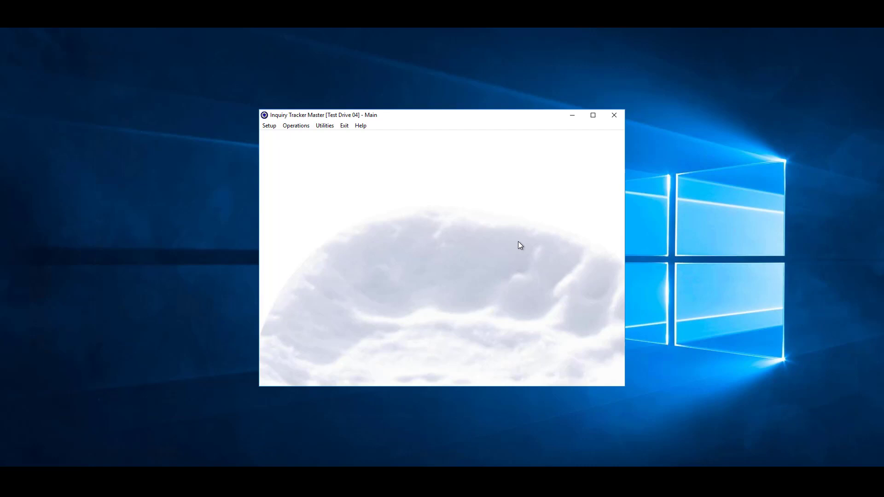
Step: Show the General Access function list in the Utilities Customize window
left_click(326, 129)
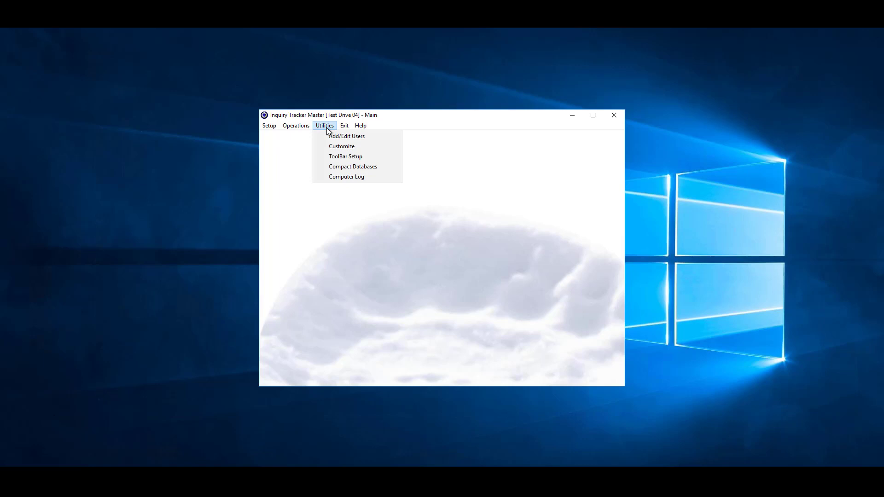
left_click(336, 146)
left_click(396, 140)
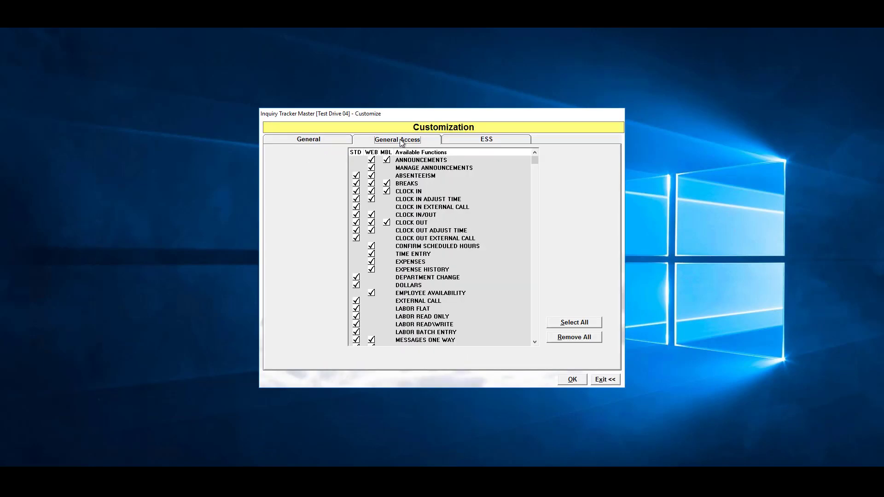
Step: Turn on web TIME ENTRY with Time, Piece and Absent records and absence codes, and save
left_click(433, 254)
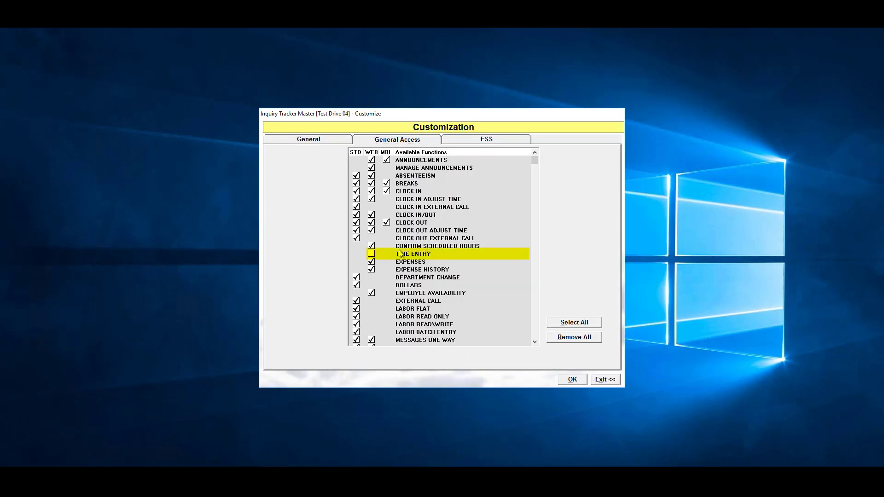
left_click(371, 255)
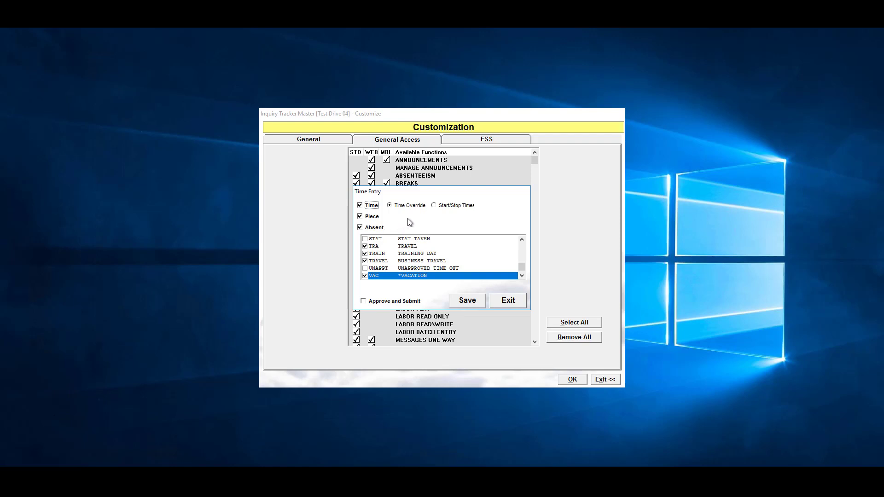
scroll(444, 248, "up", 4)
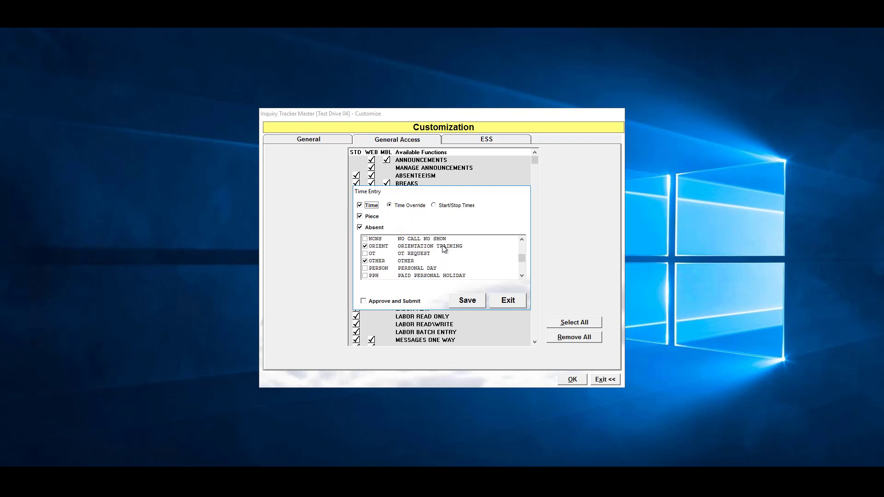
scroll(443, 248, "up", 3)
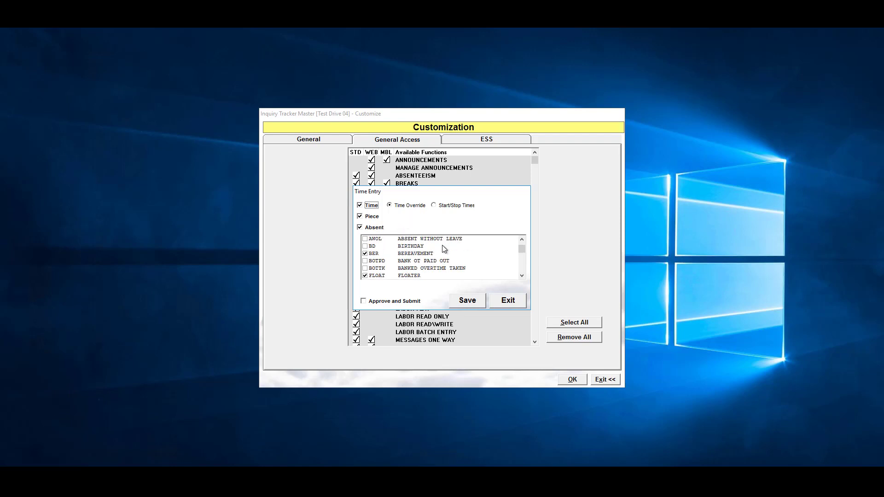
left_click(475, 300)
left_click(580, 382)
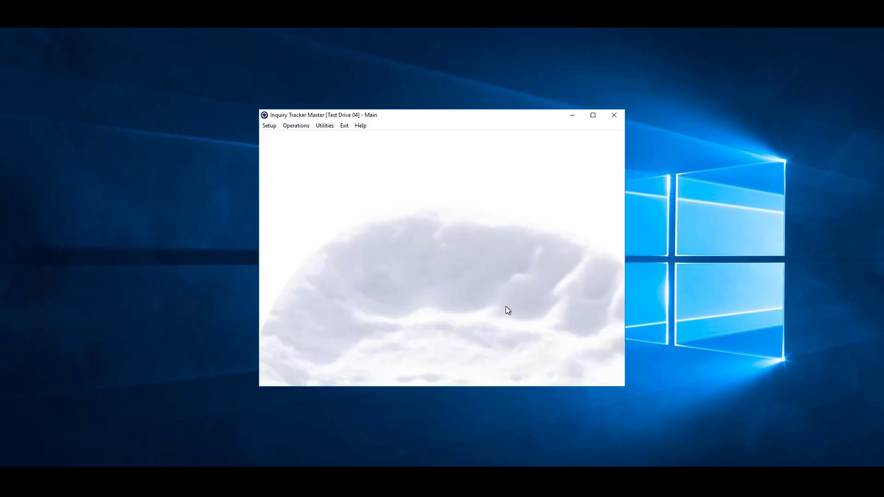
Step: Give the chosen employee web TIME ENTRY access in Employee Access, then review the employee list
left_click(270, 126)
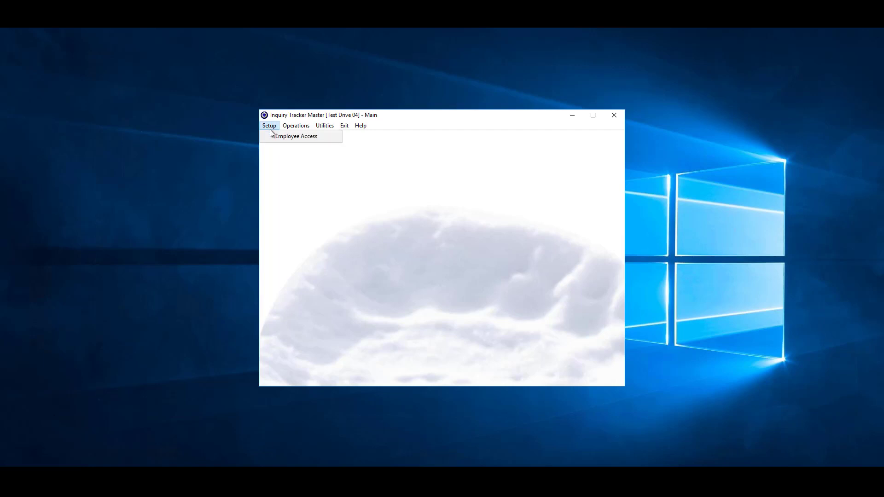
left_click(271, 137)
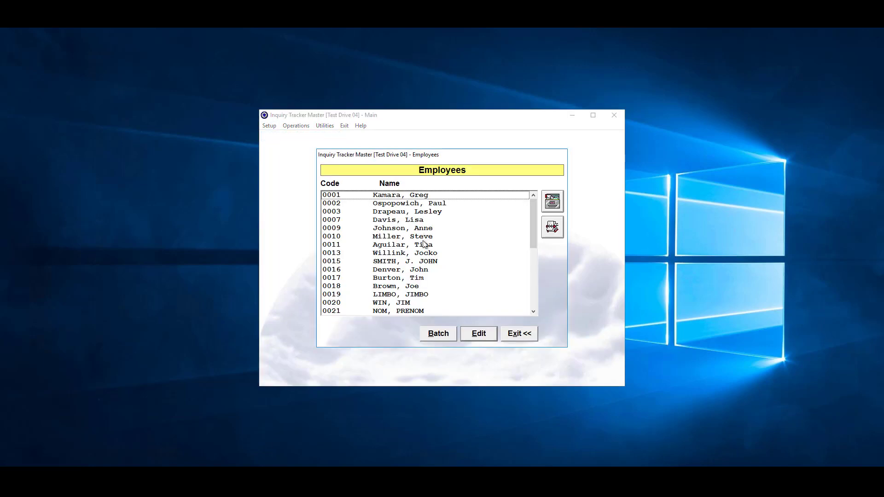
double_click(413, 286)
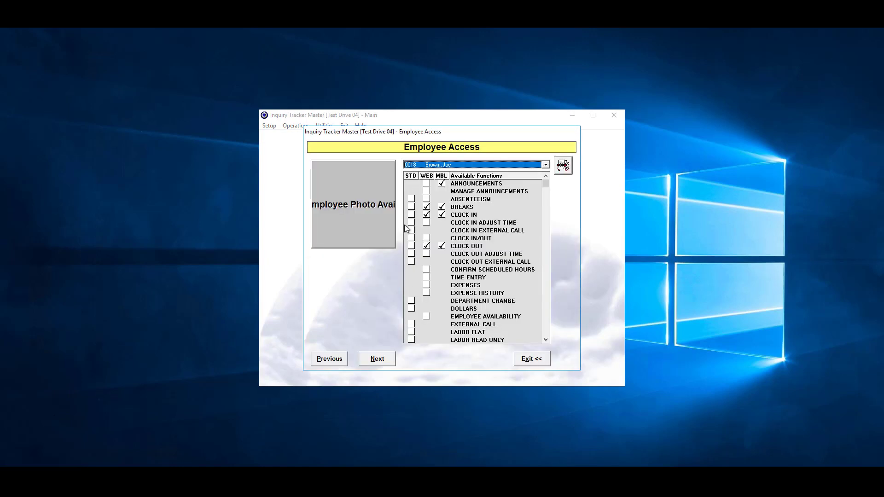
left_click(427, 277)
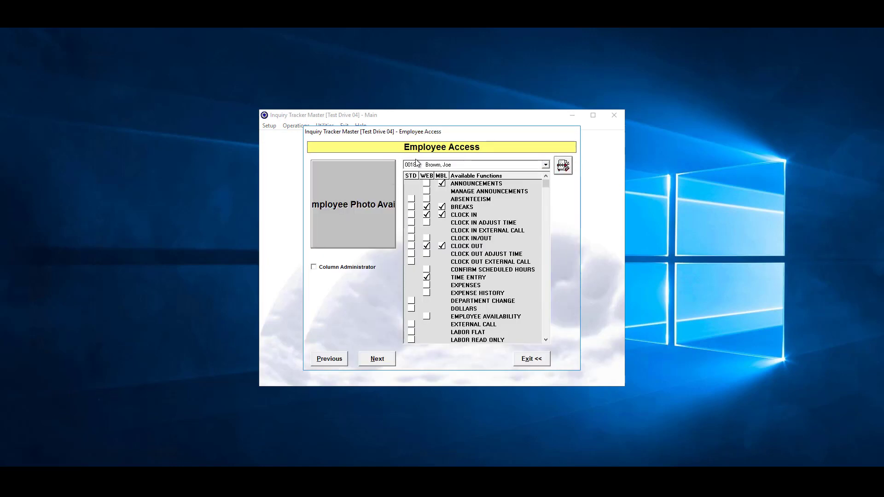
left_click(531, 359)
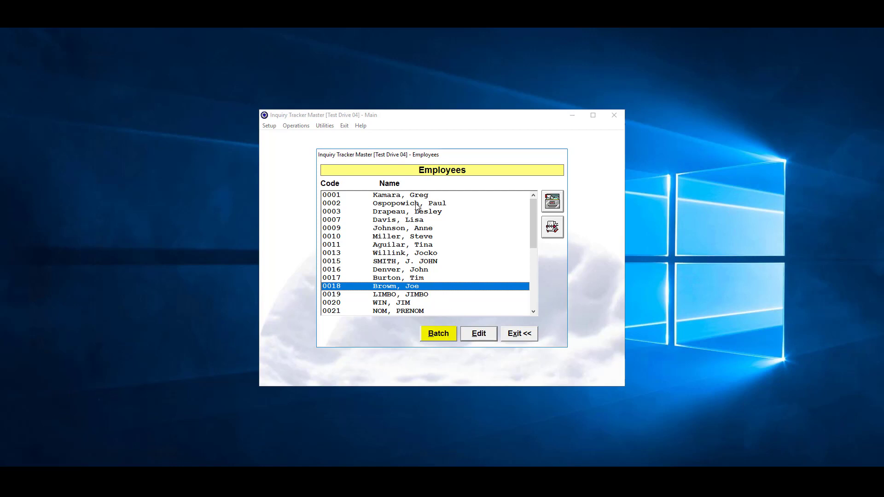
scroll(412, 277, "down", 5)
scroll(404, 288, "up", 4)
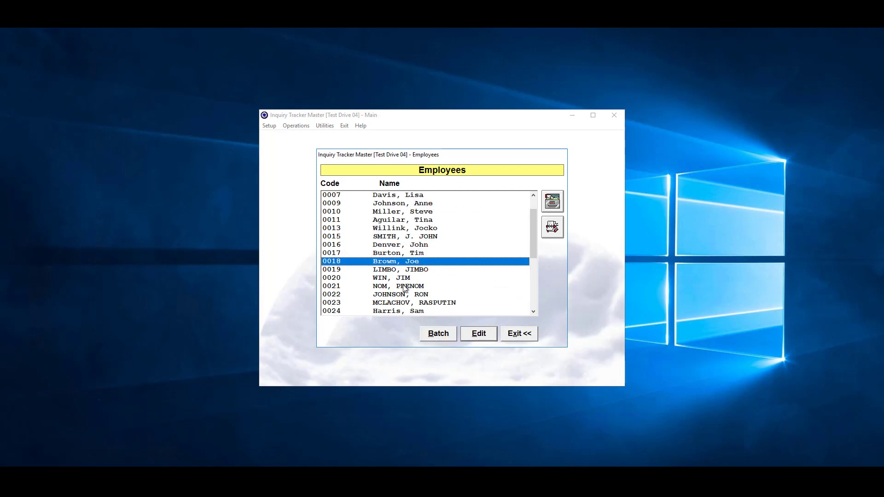
scroll(404, 289, "up", 1)
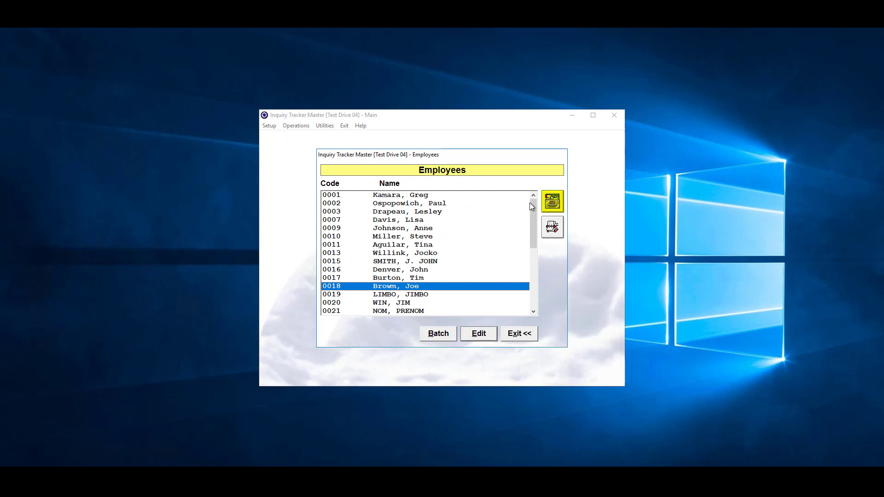
scroll(455, 216, "down", 7)
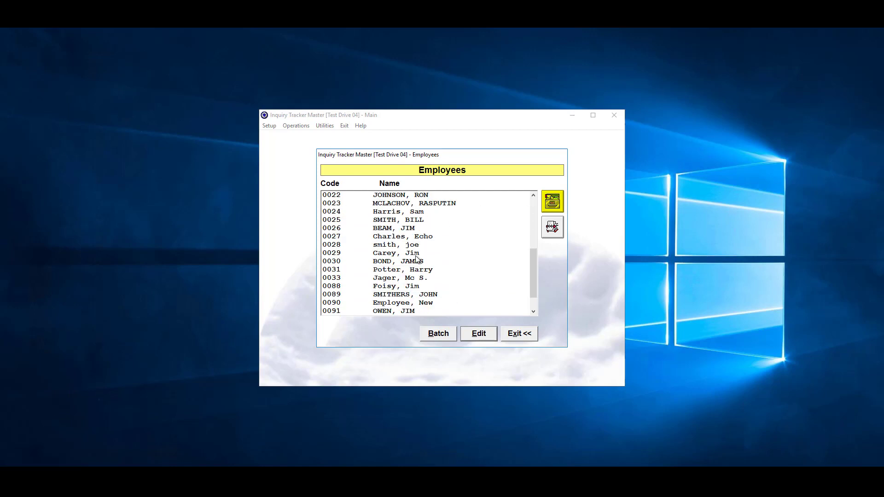
scroll(416, 258, "up", 2)
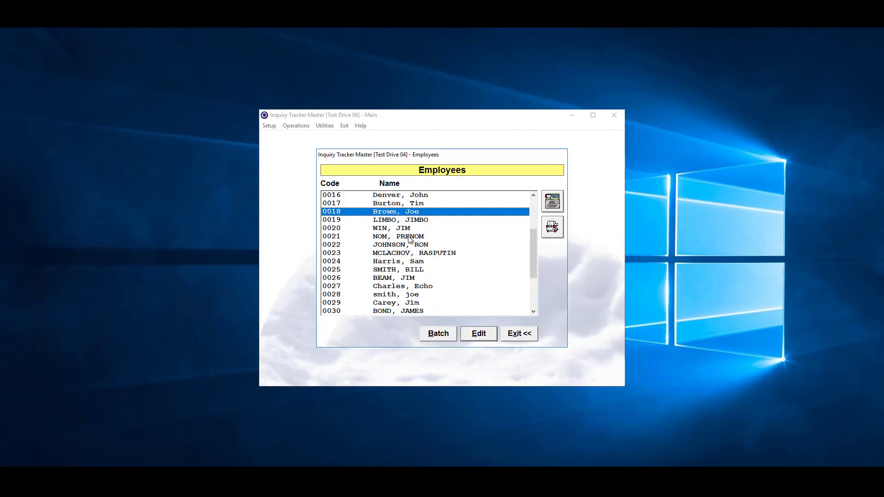
scroll(409, 236, "up", 1)
left_click(553, 203)
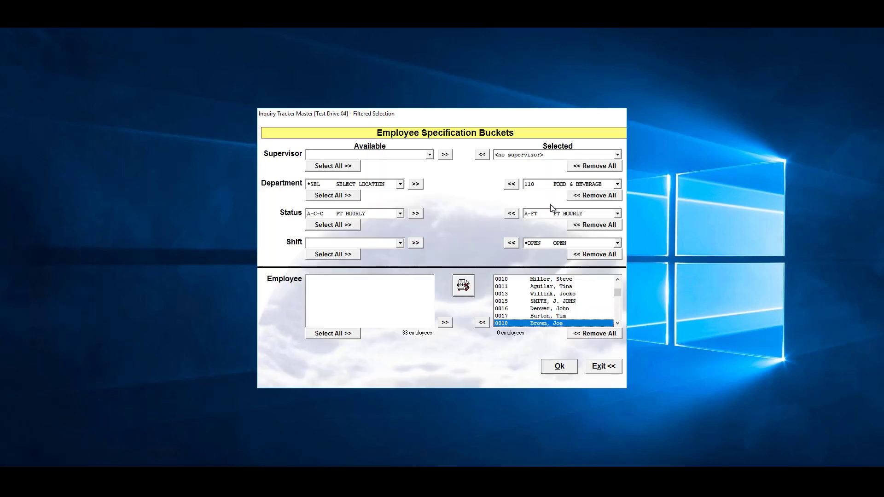
left_click(482, 323)
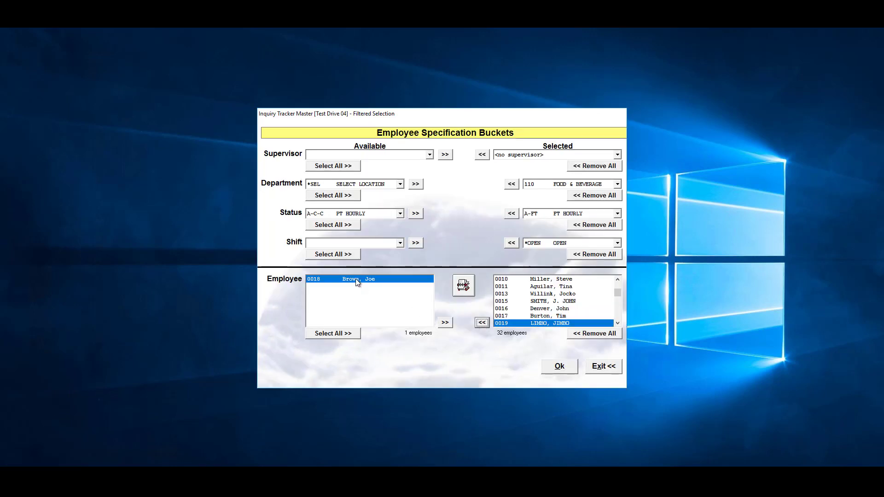
left_click(445, 323)
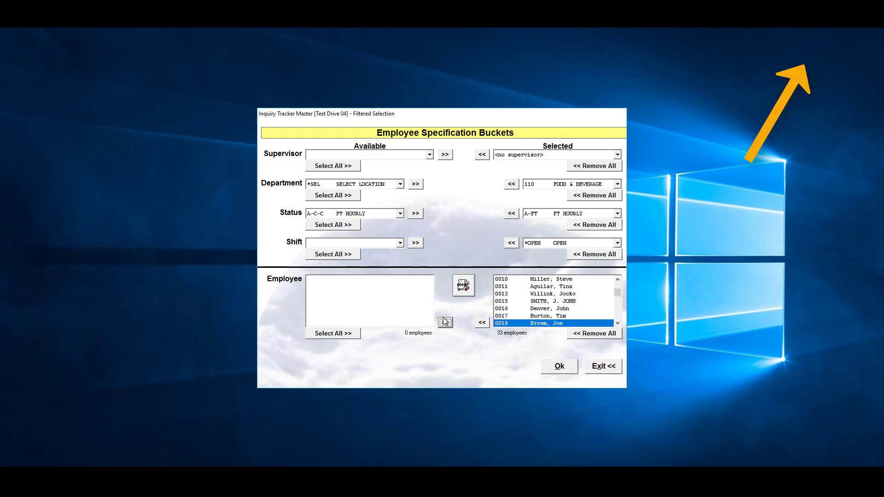
left_click(559, 366)
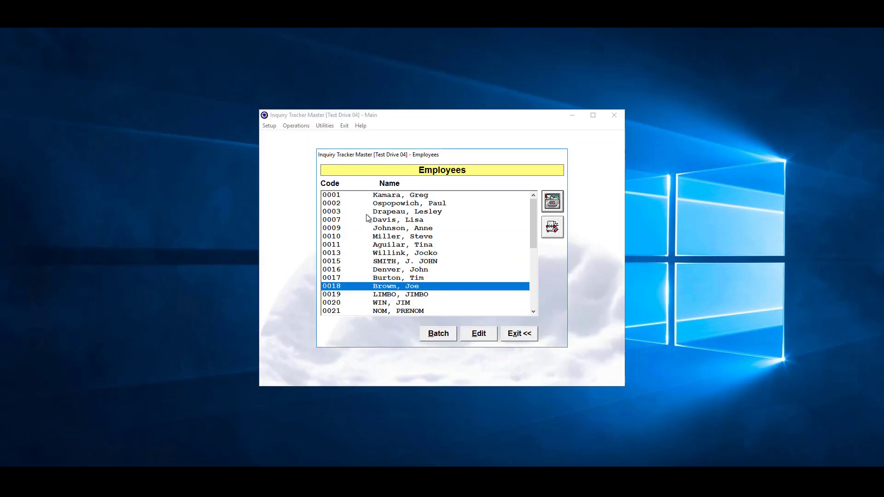
Step: Batch-add web TIME ENTRY access to the filtered employees using the Add Only action
left_click(437, 336)
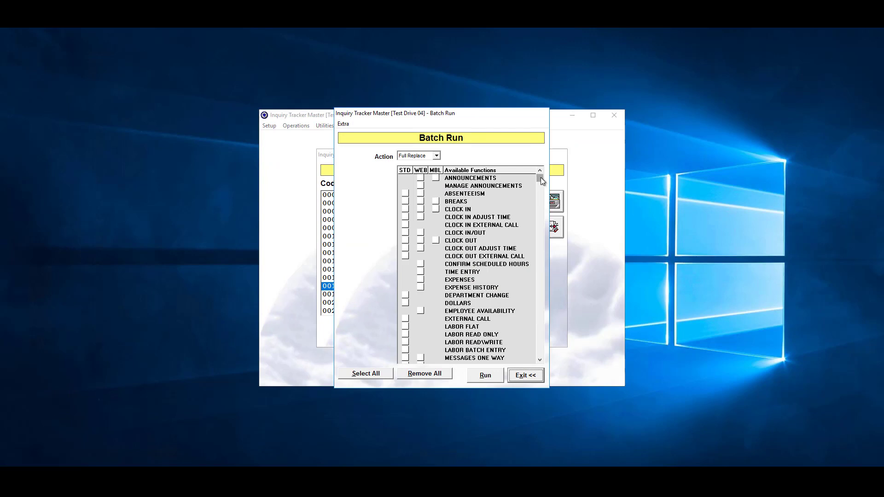
left_click(420, 273)
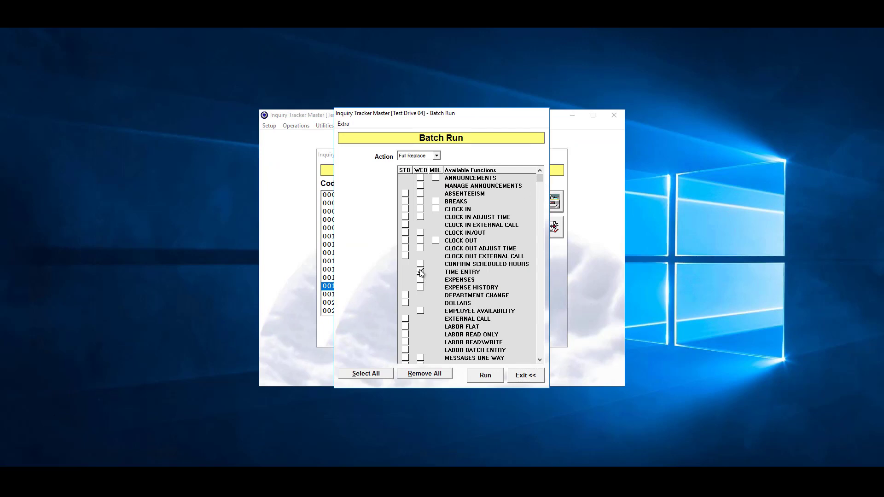
left_click(437, 157)
left_click(432, 171)
left_click(421, 271)
left_click(425, 156)
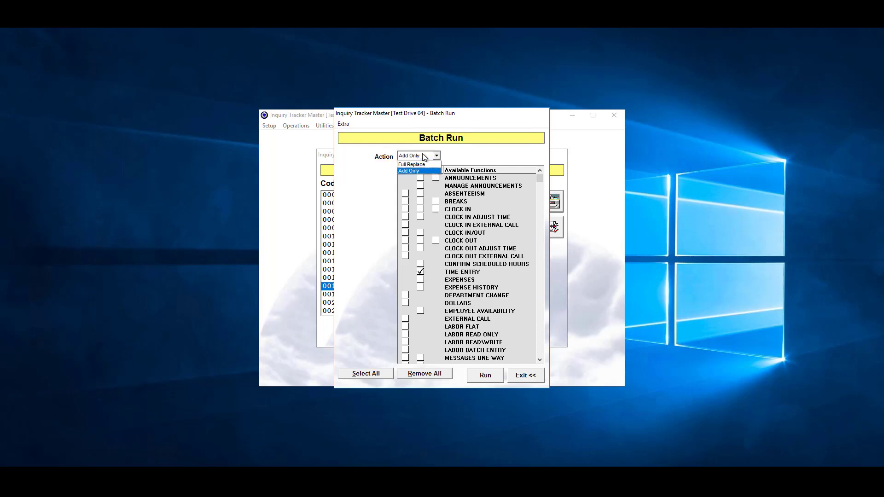
left_click(475, 375)
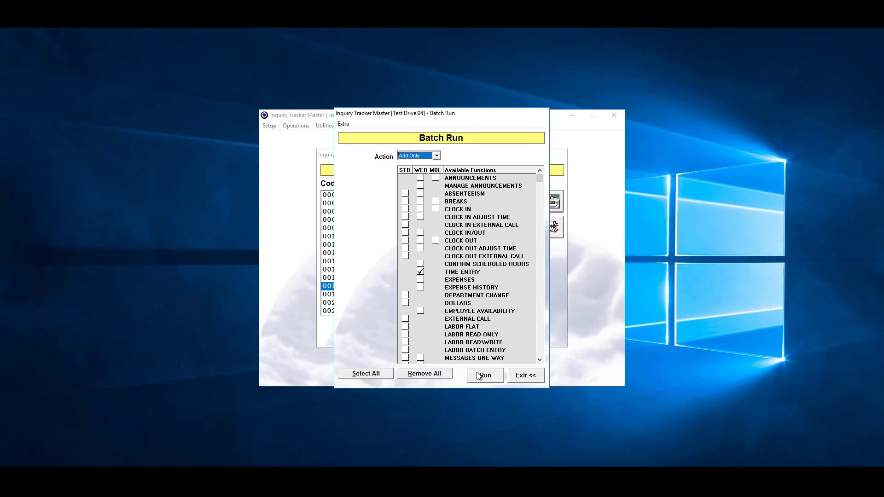
left_click(486, 375)
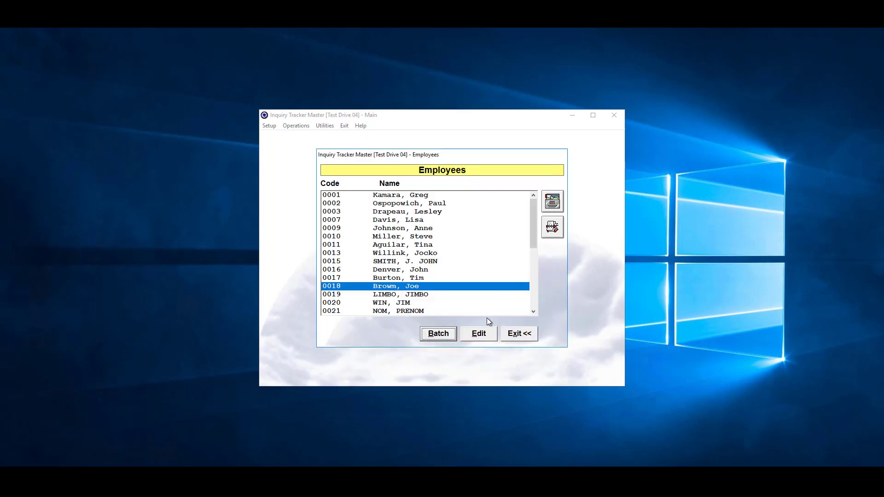